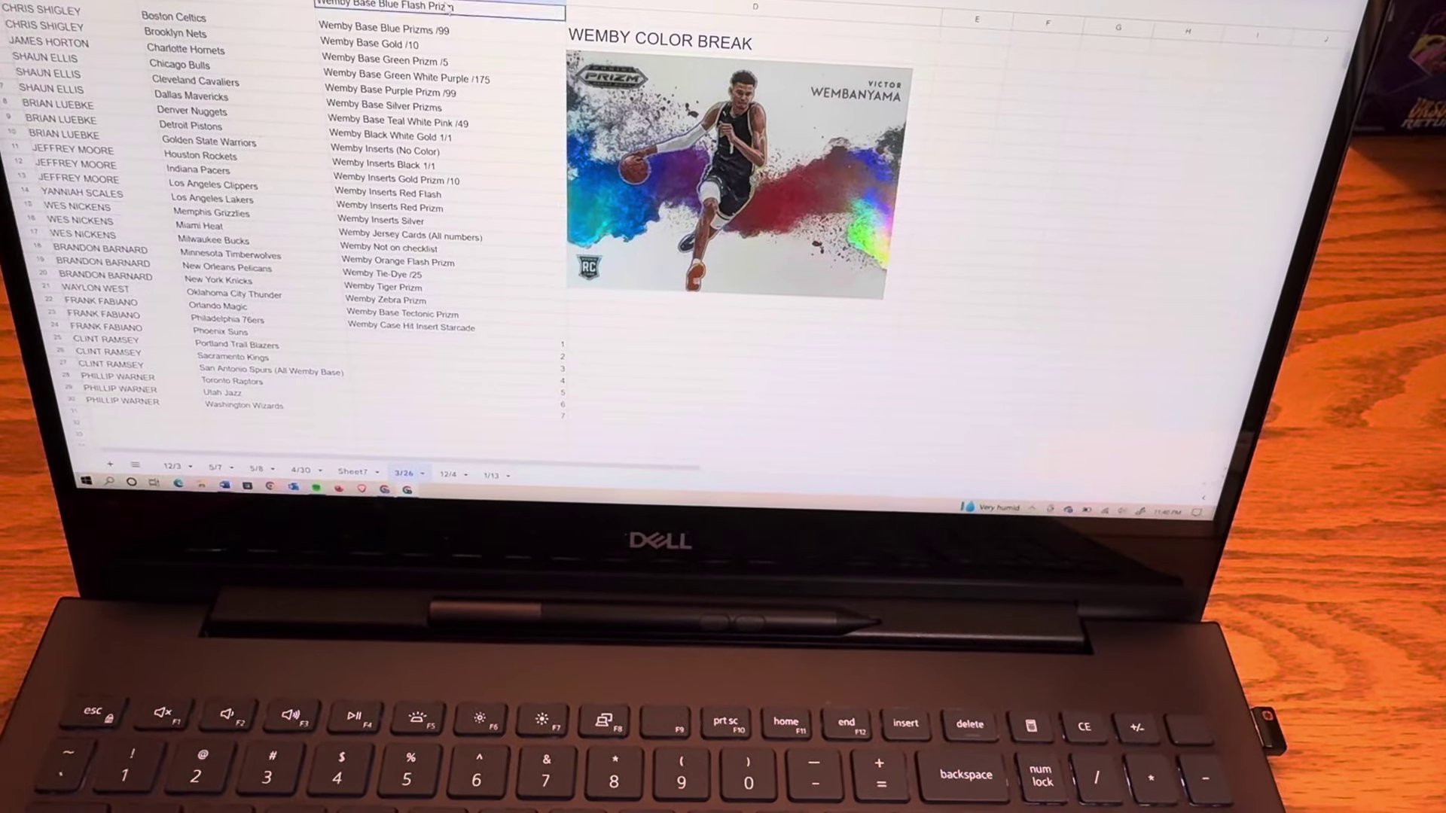
- Delete the Washington Wizards entry from the team list in column B
drag(472, 152, 453, 363)
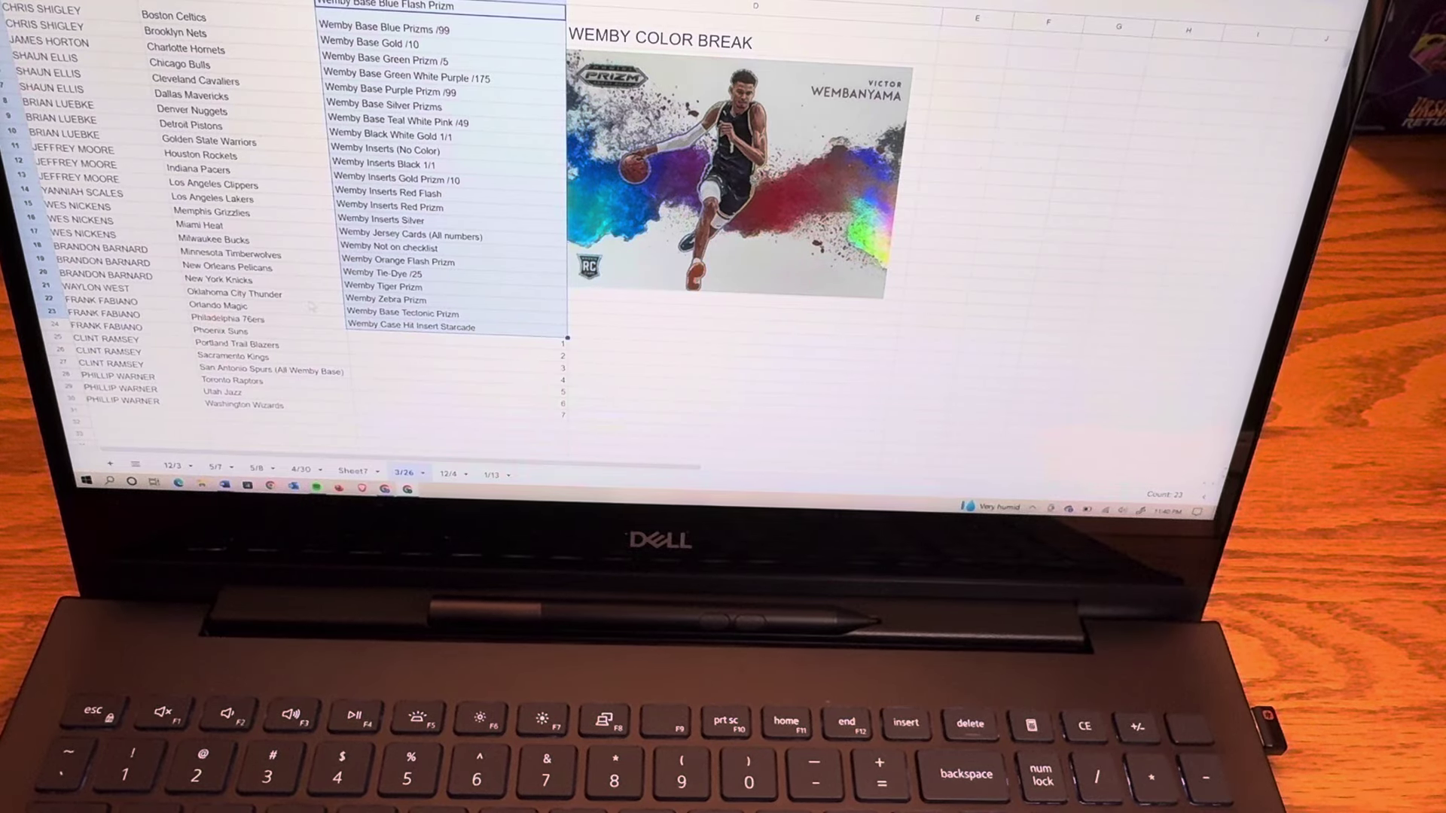
scroll(452, 226, down, 3)
scroll(452, 226, up, 3)
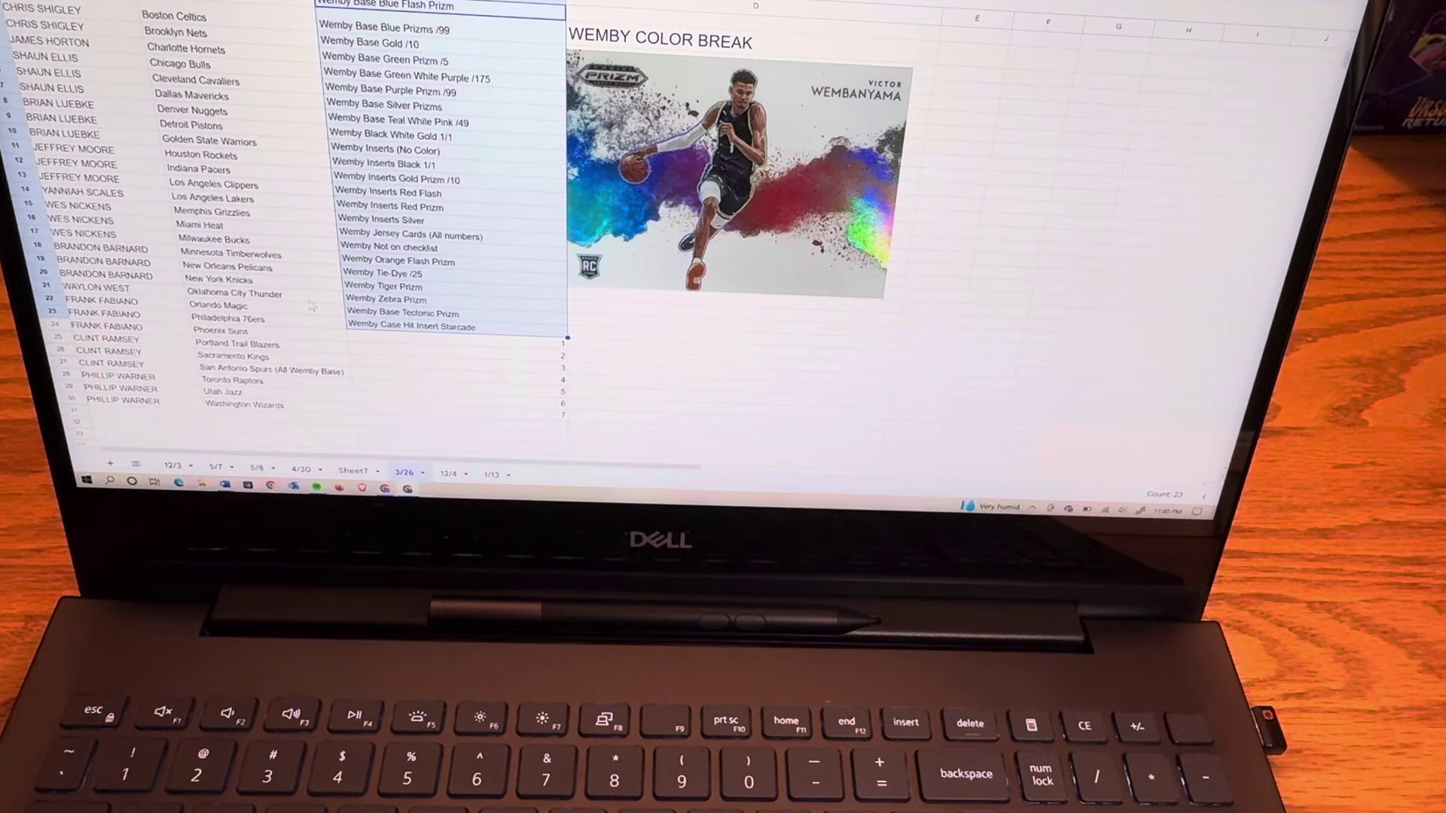
click(319, 336)
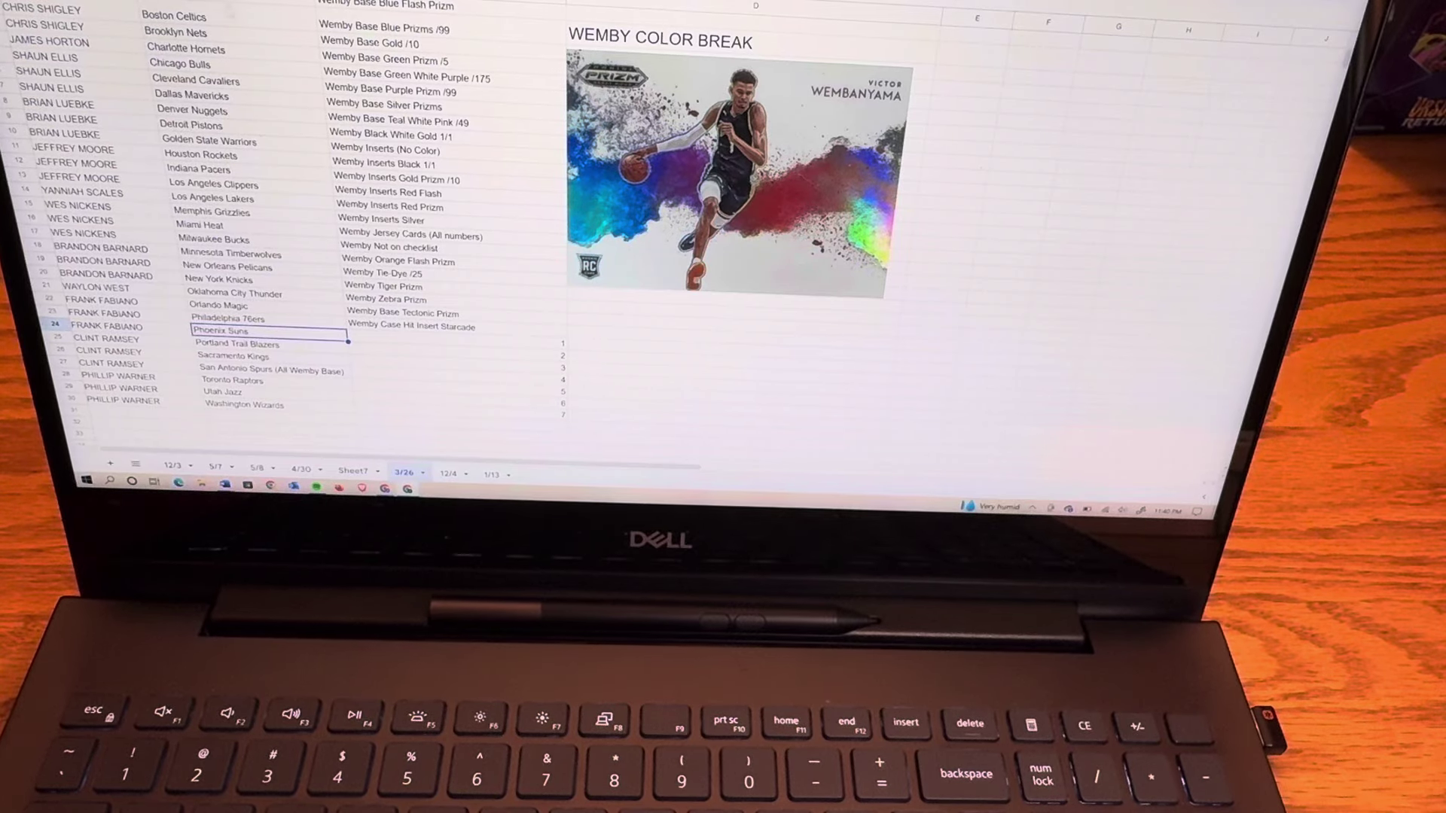
drag(238, 6, 283, 403)
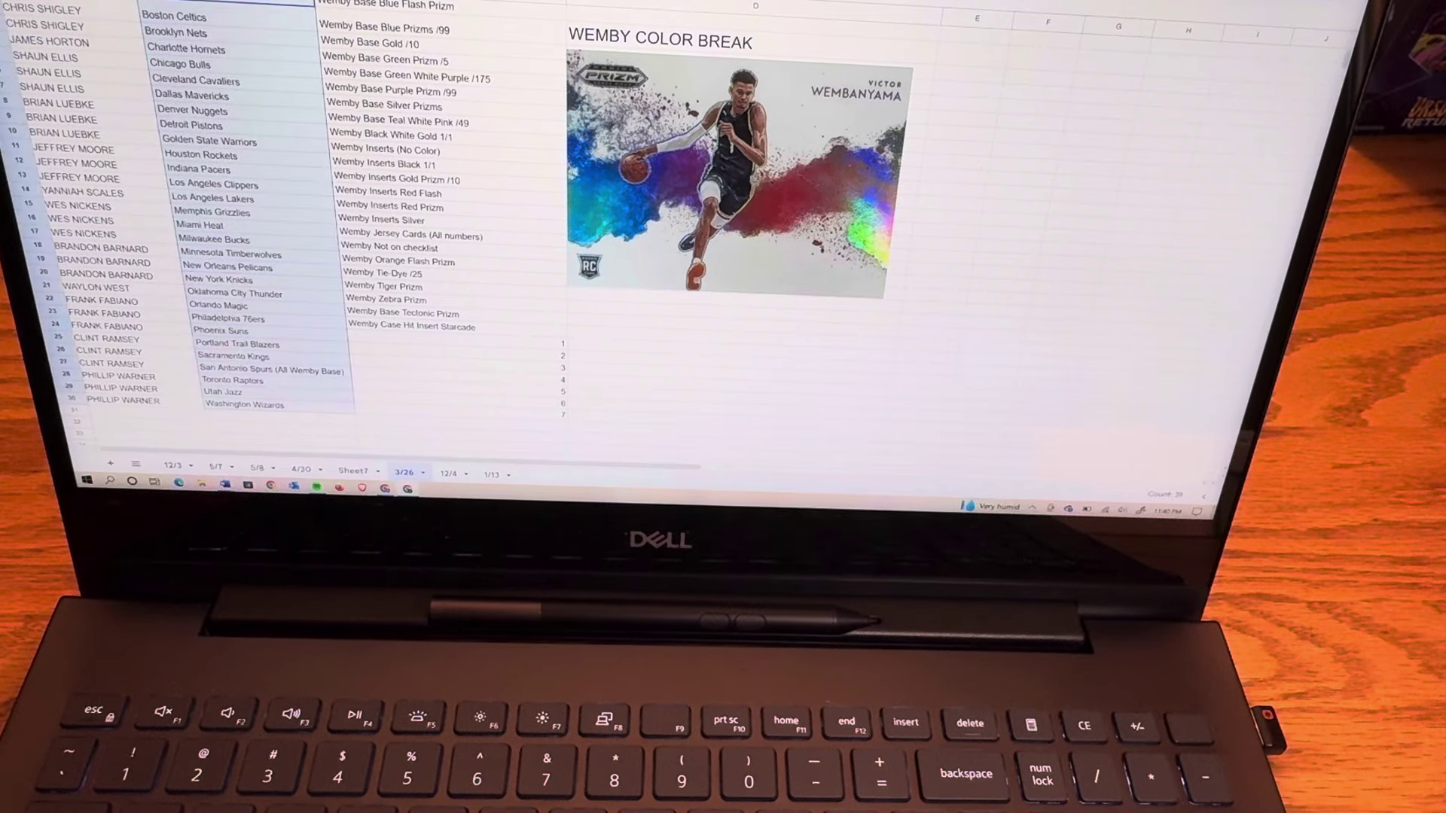
click(324, 410)
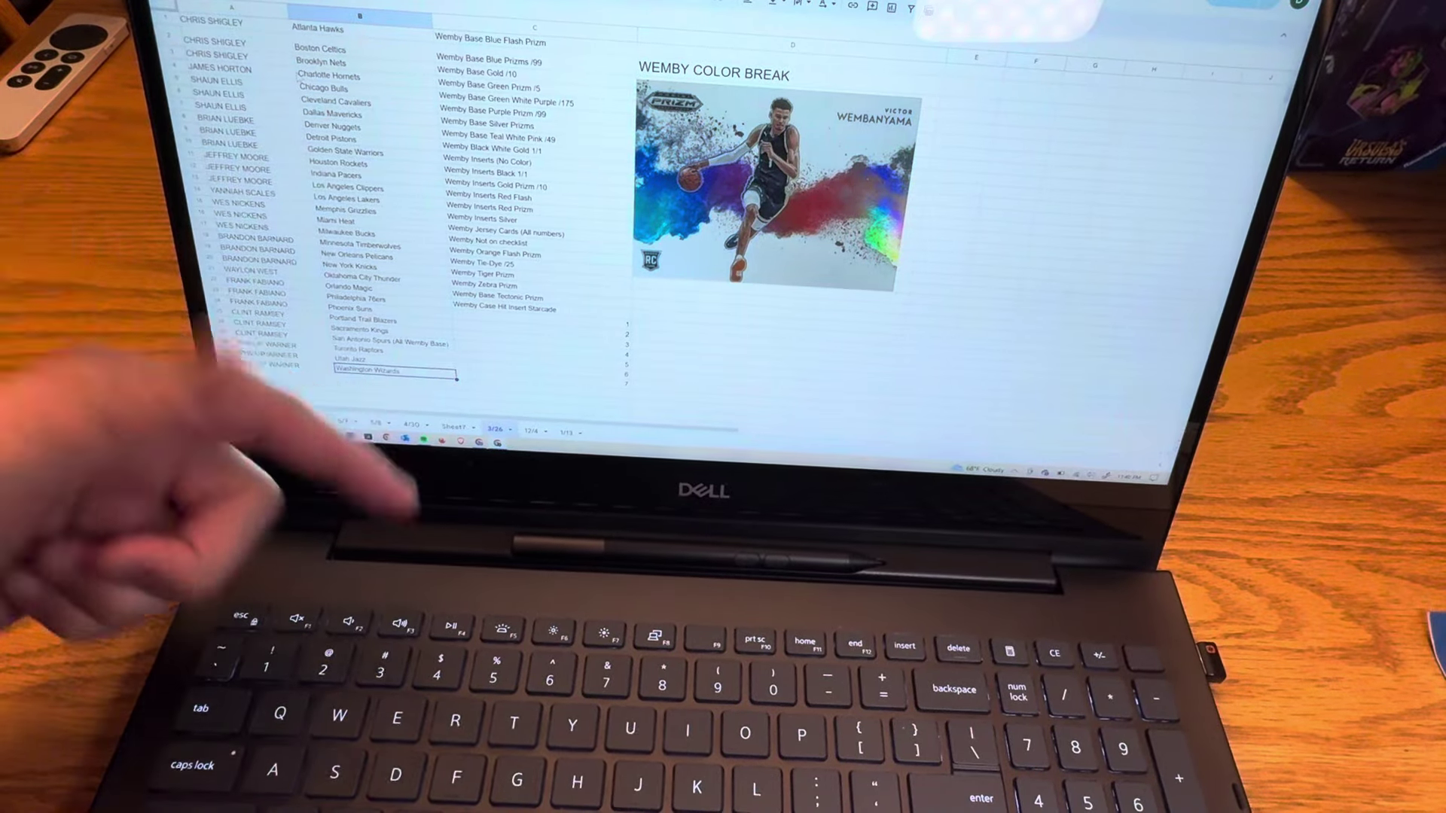
key(BackSpace)
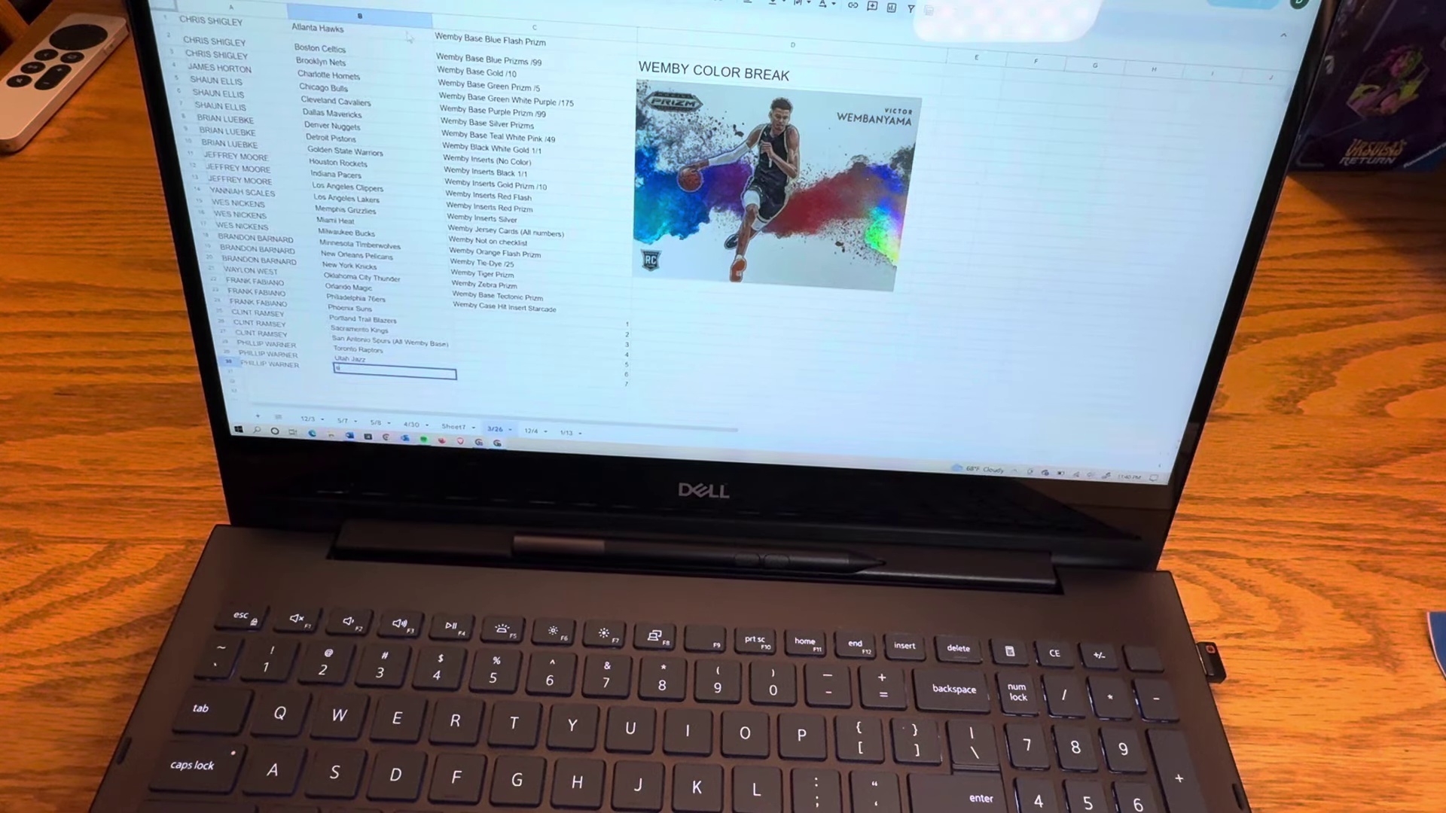
- Shuffle the team names from Atlanta Hawks downward into random order with Randomize range
drag(338, 27, 374, 372)
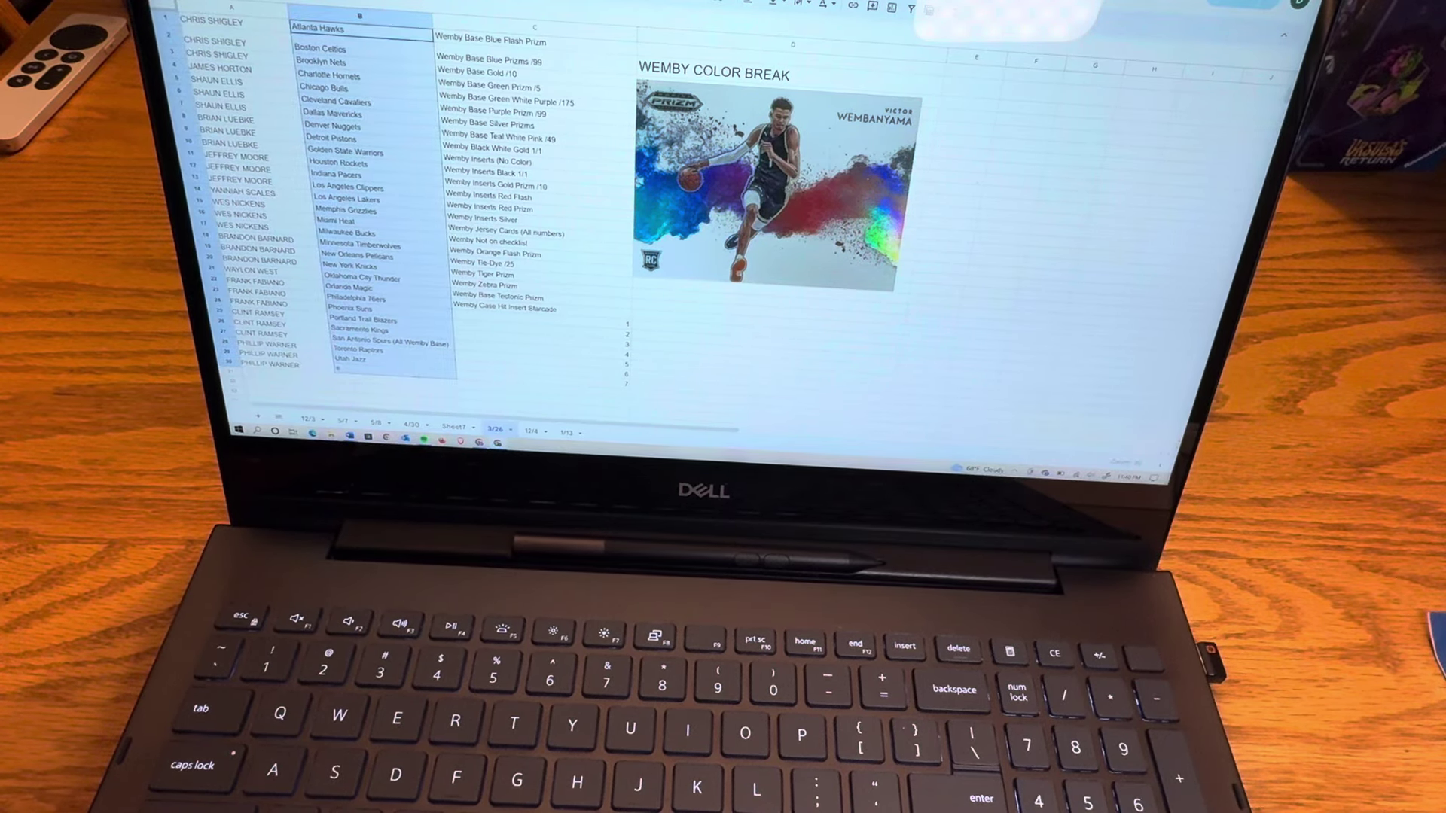
click(395, 373)
text(Washington Wizards)
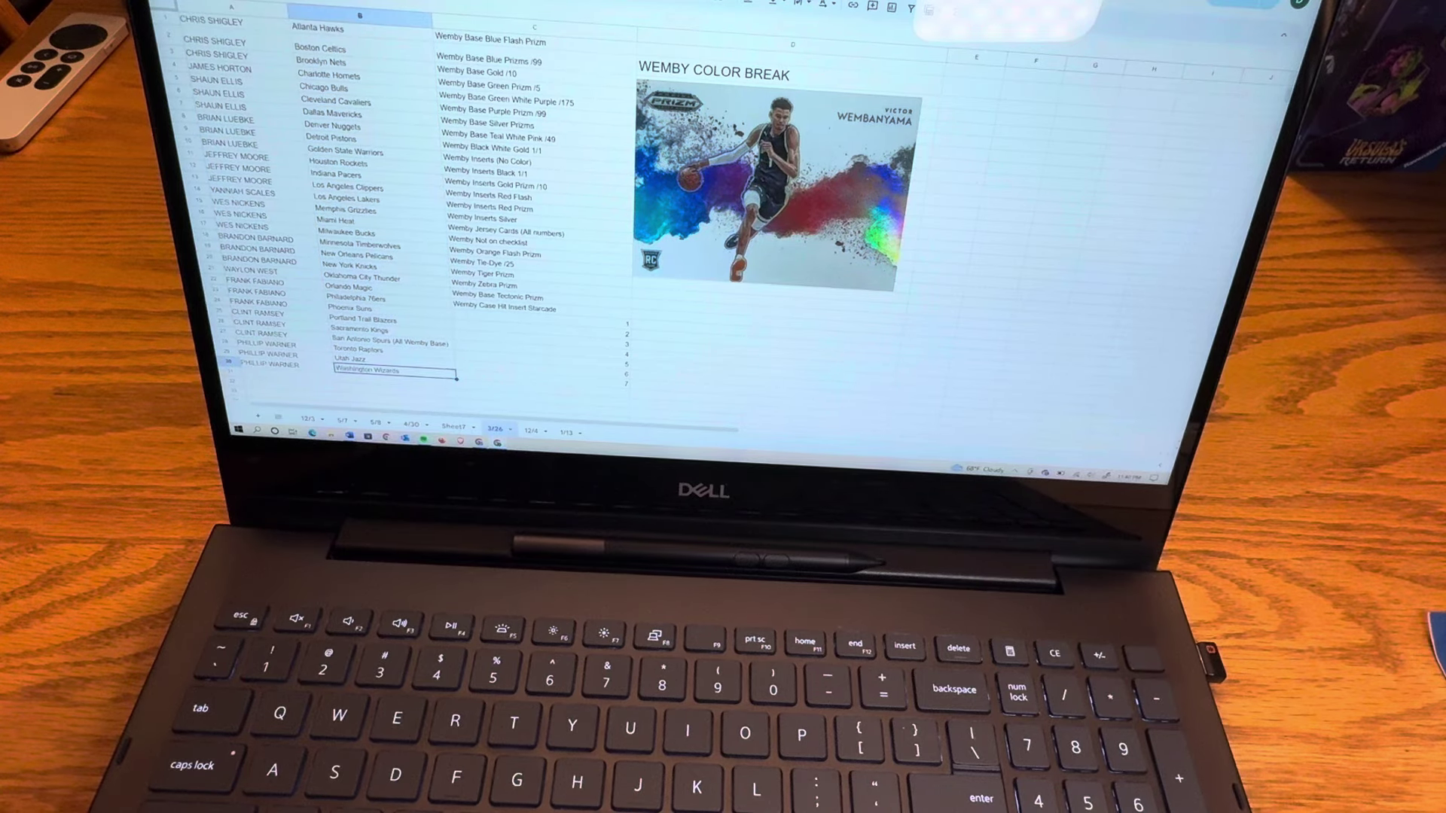
drag(542, 316, 542, 348)
drag(387, 34, 373, 350)
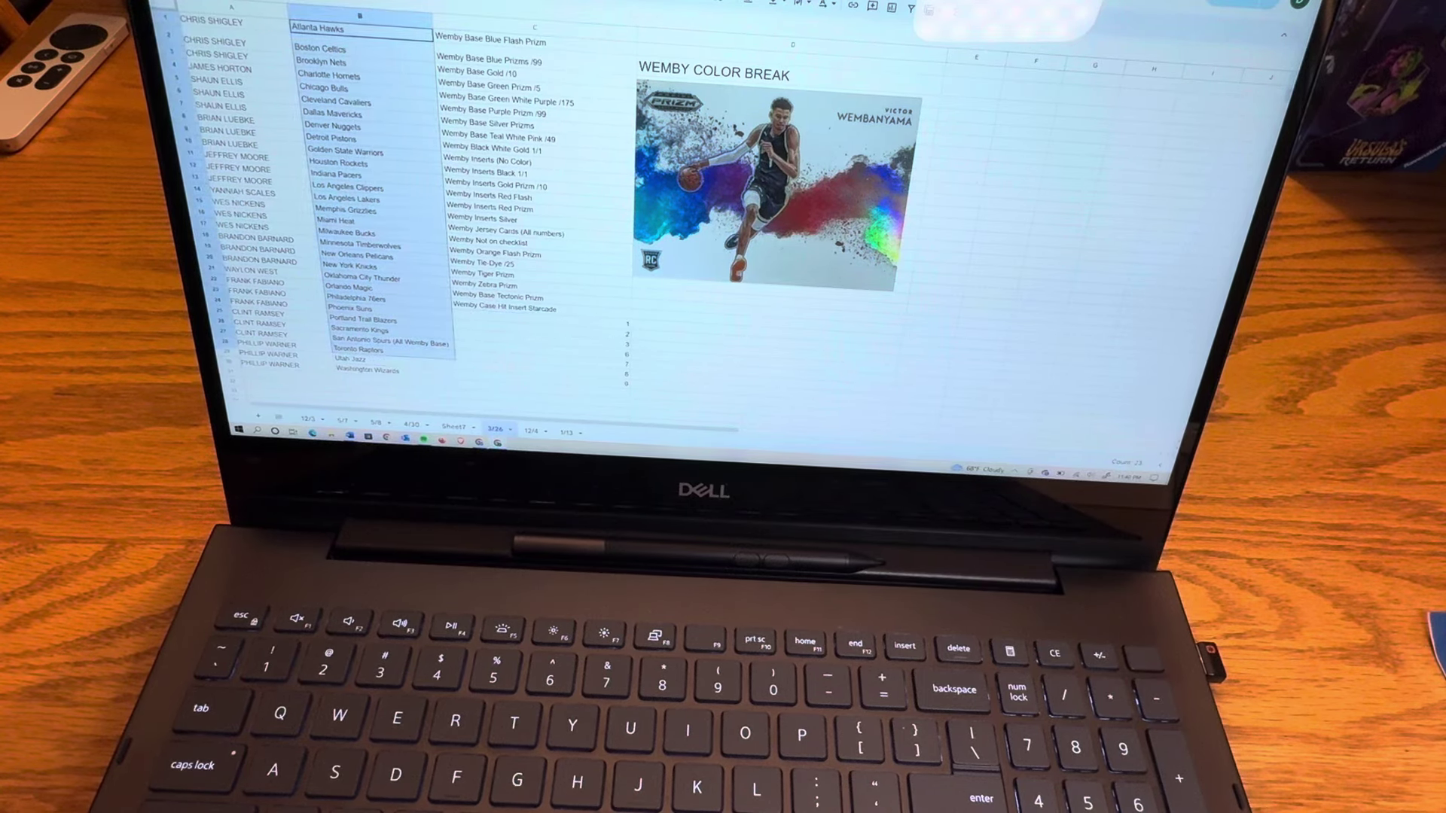
right_click(421, 107)
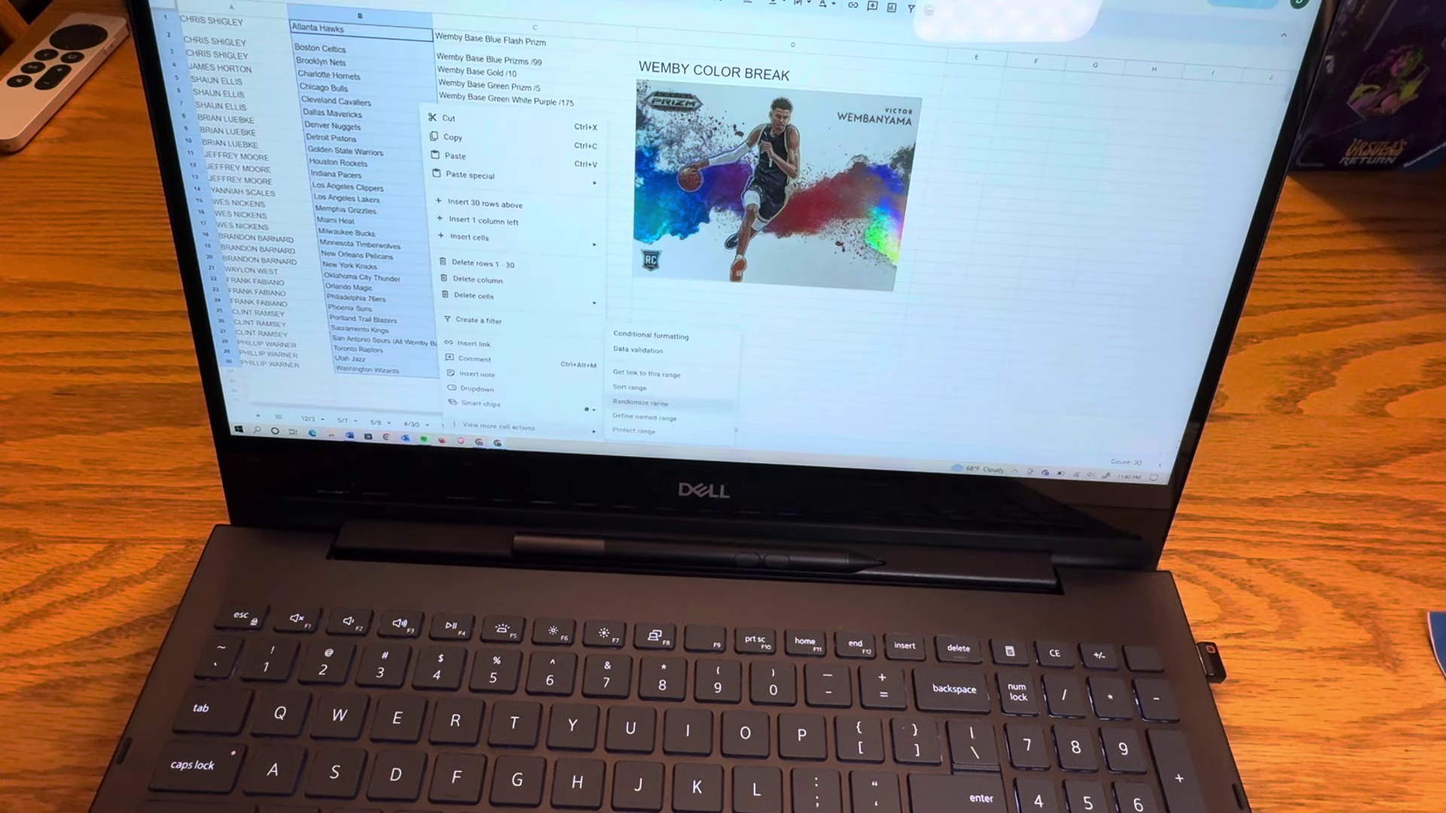
click(640, 402)
click(366, 52)
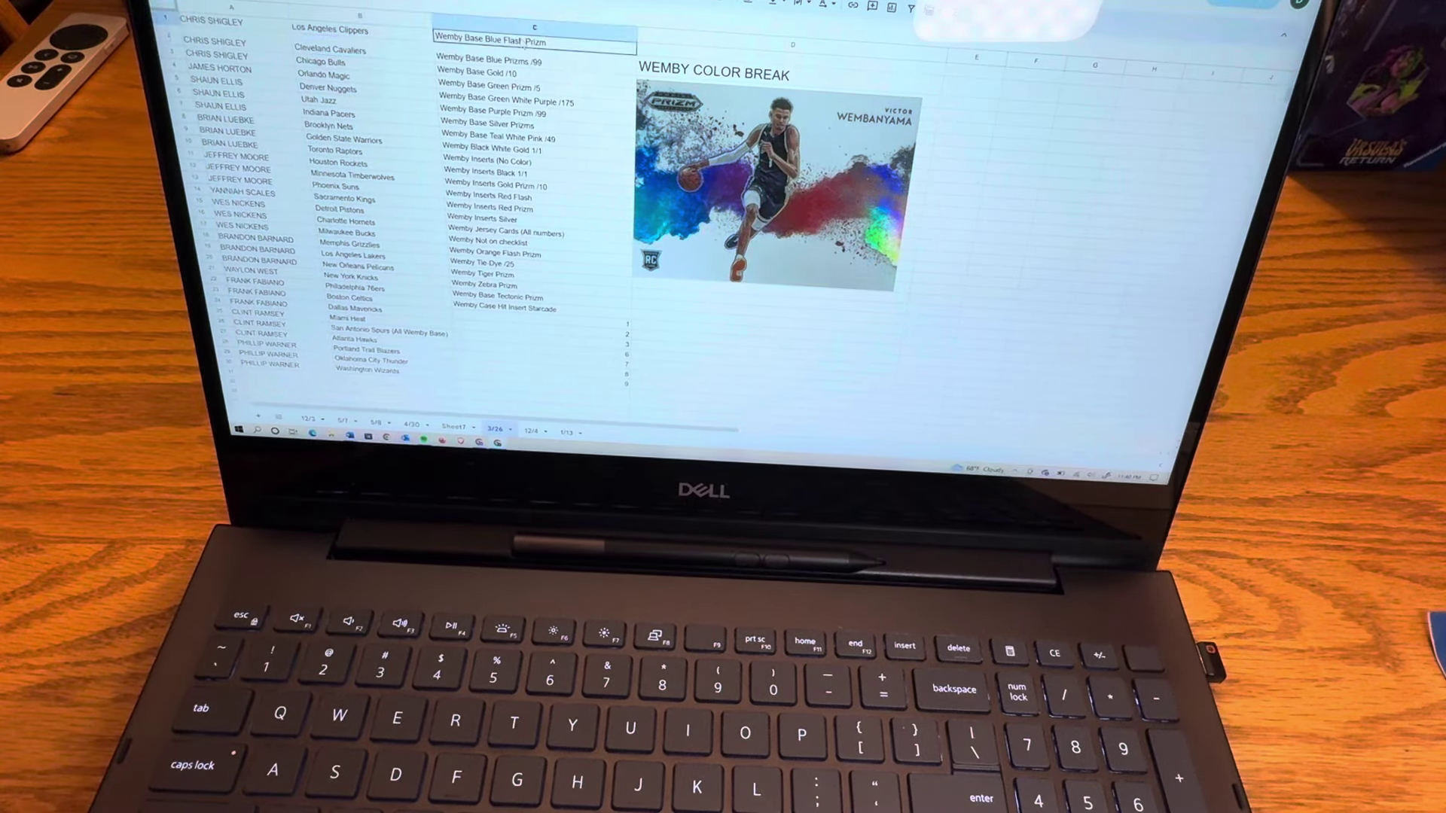
- Shuffle the Wemby card variations in column C into random order
drag(523, 43, 537, 379)
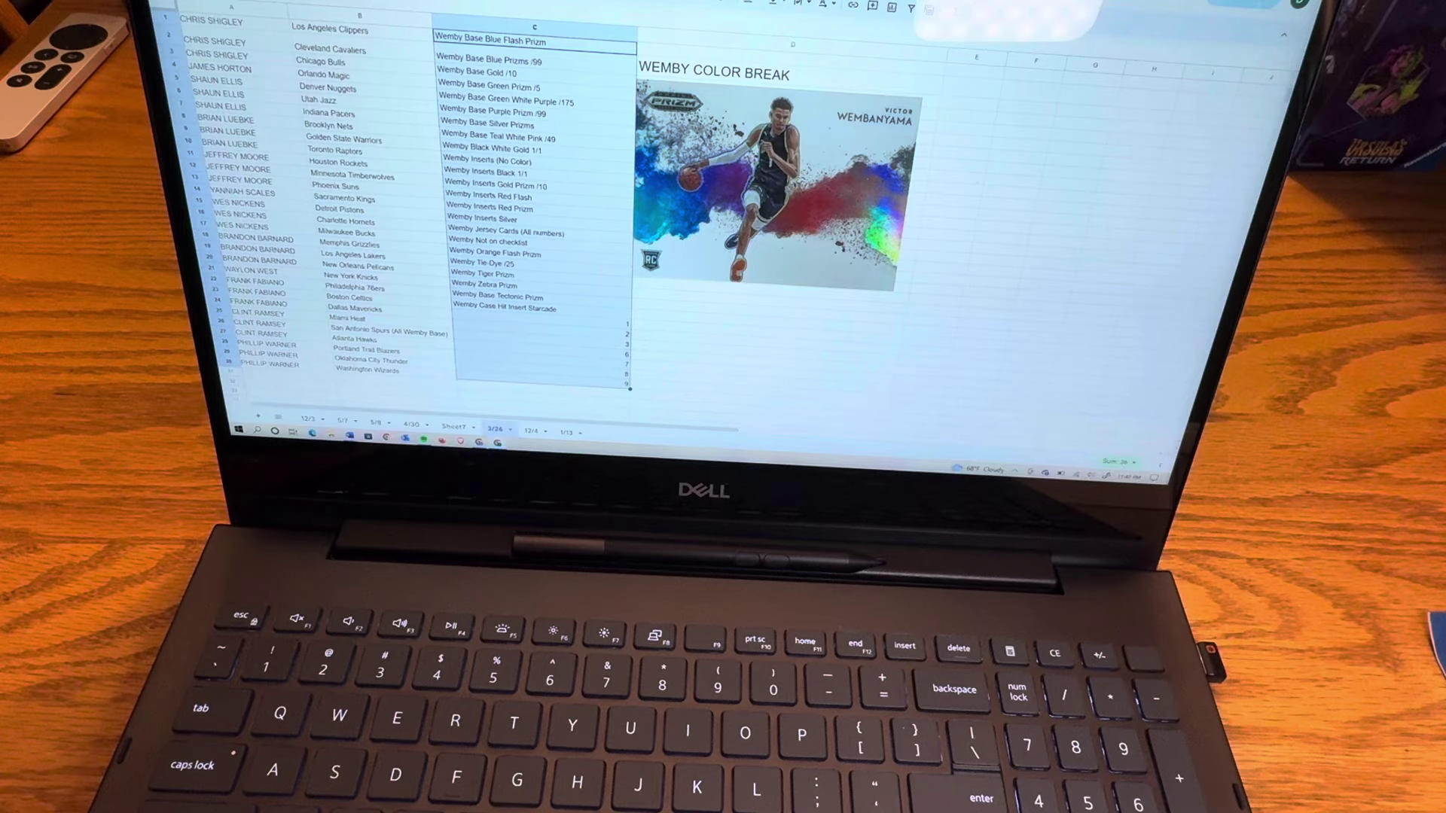
right_click(533, 270)
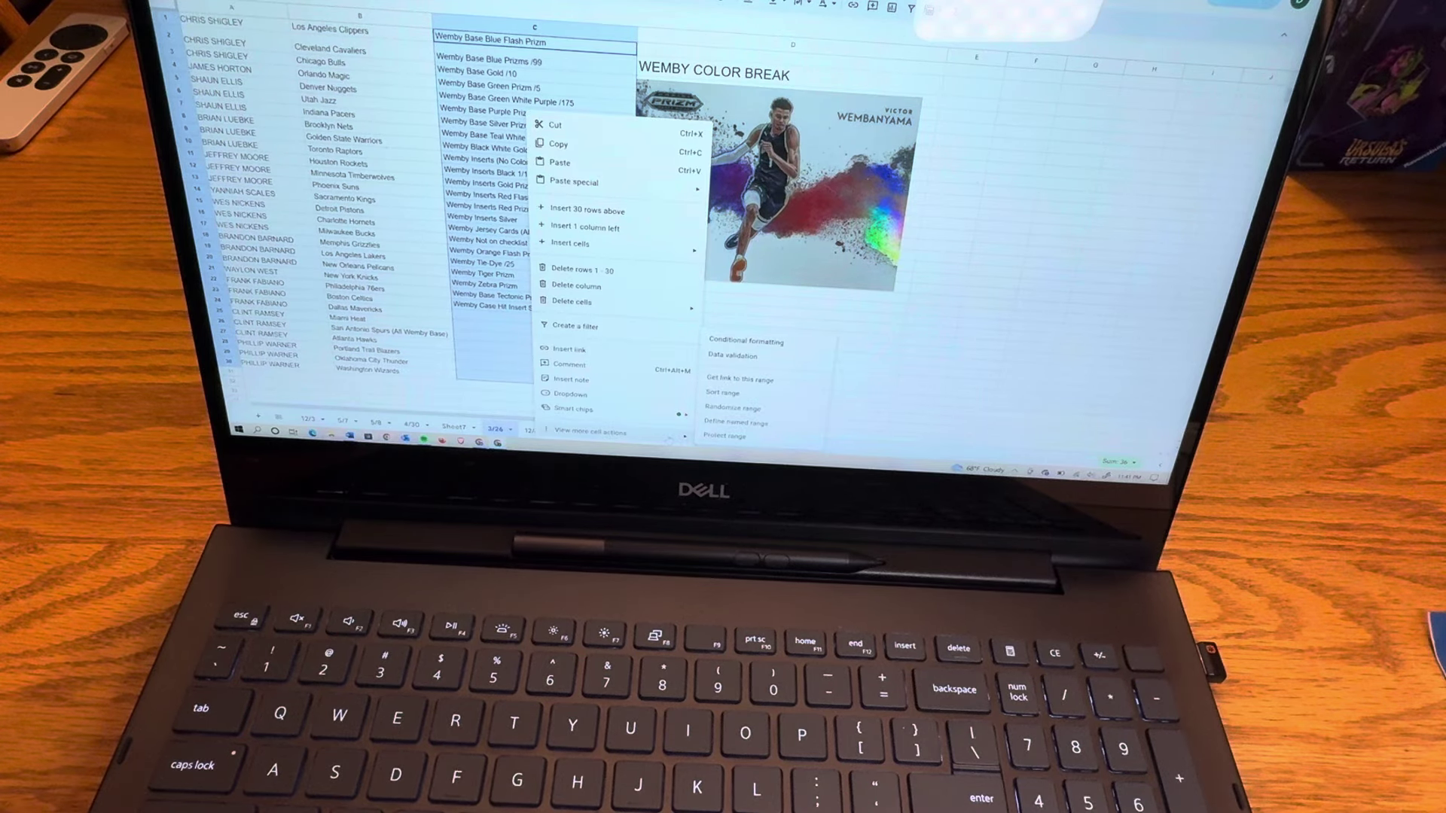
click(734, 408)
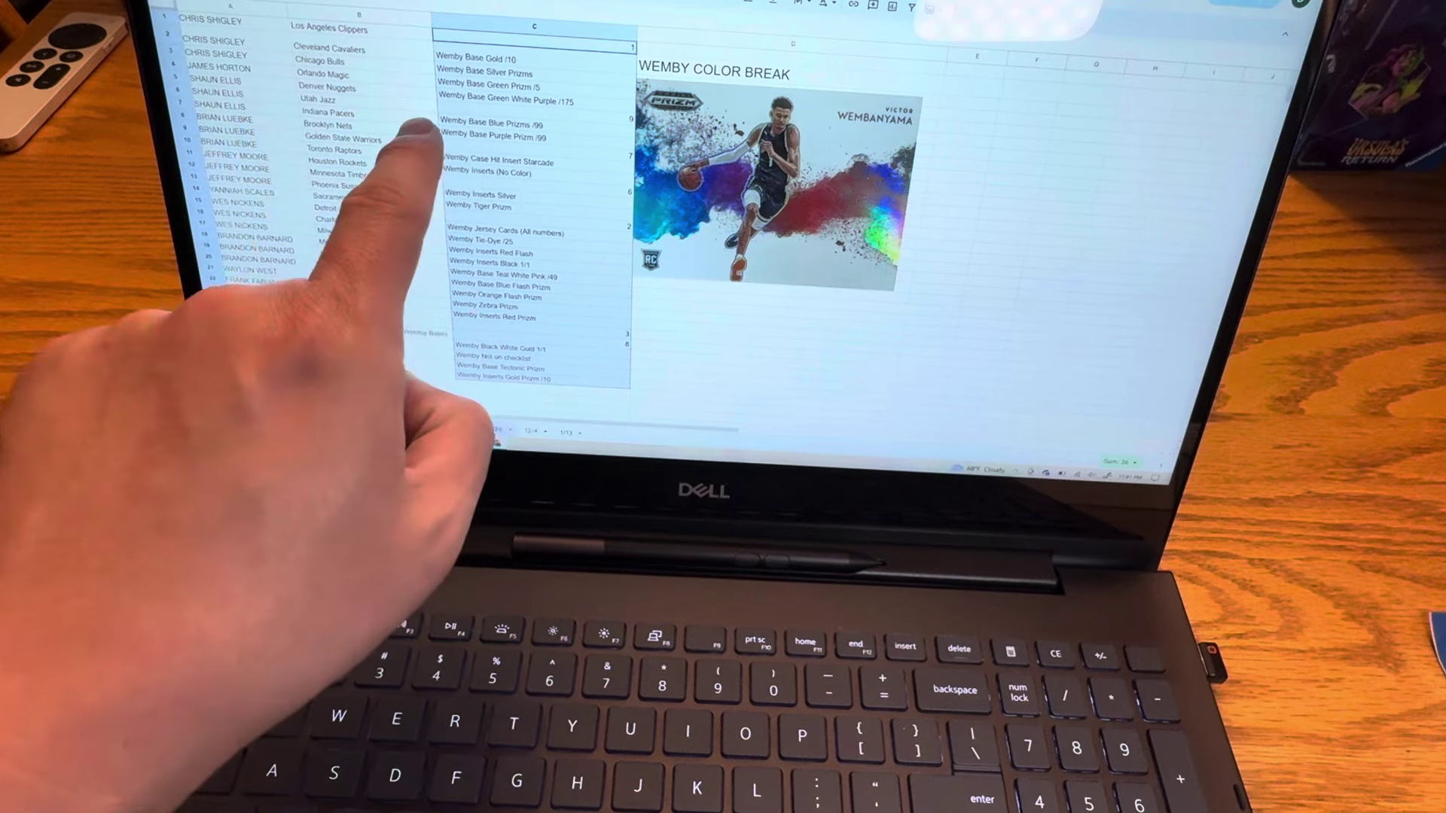
key(Left)
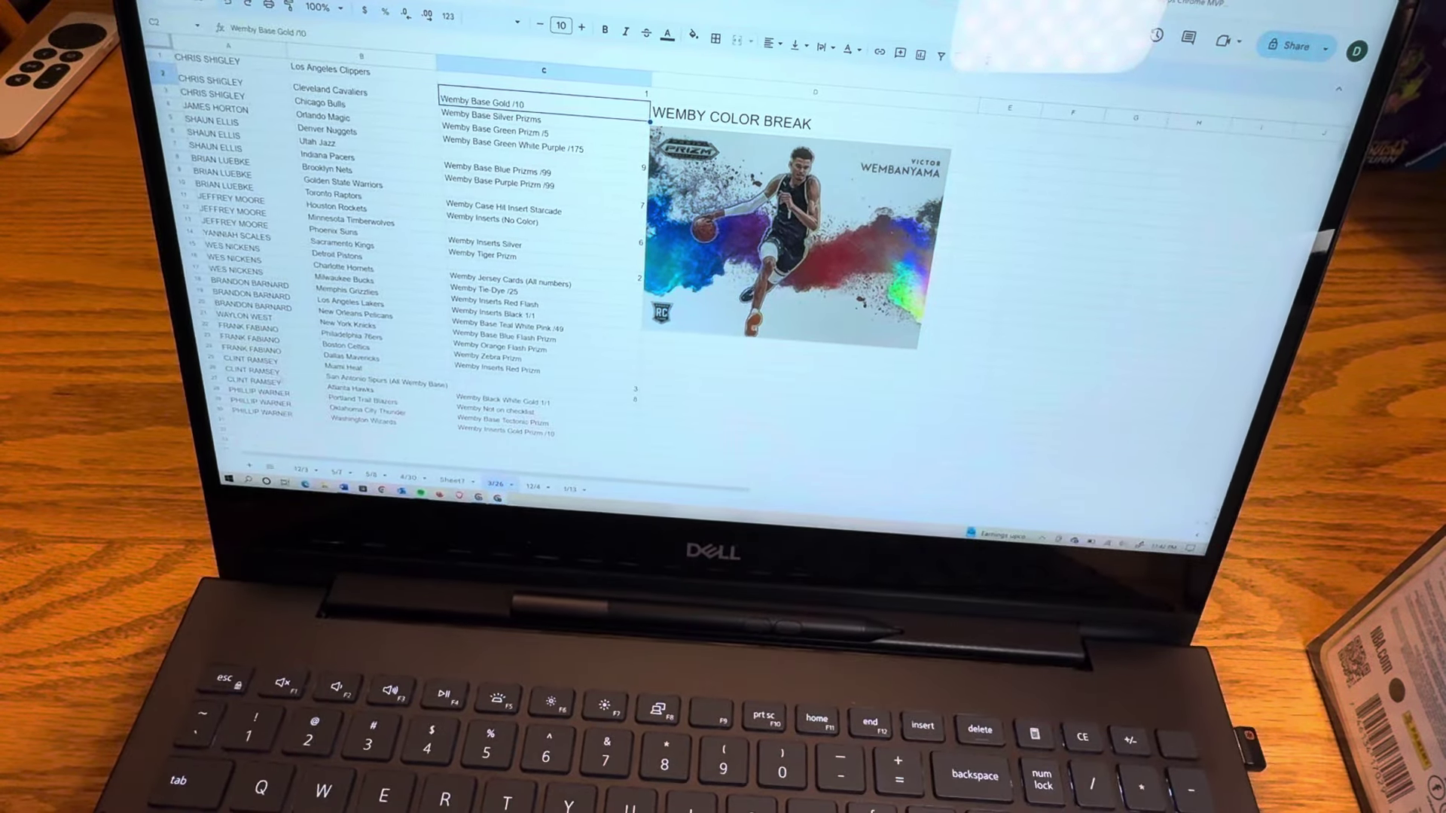
click(252, 371)
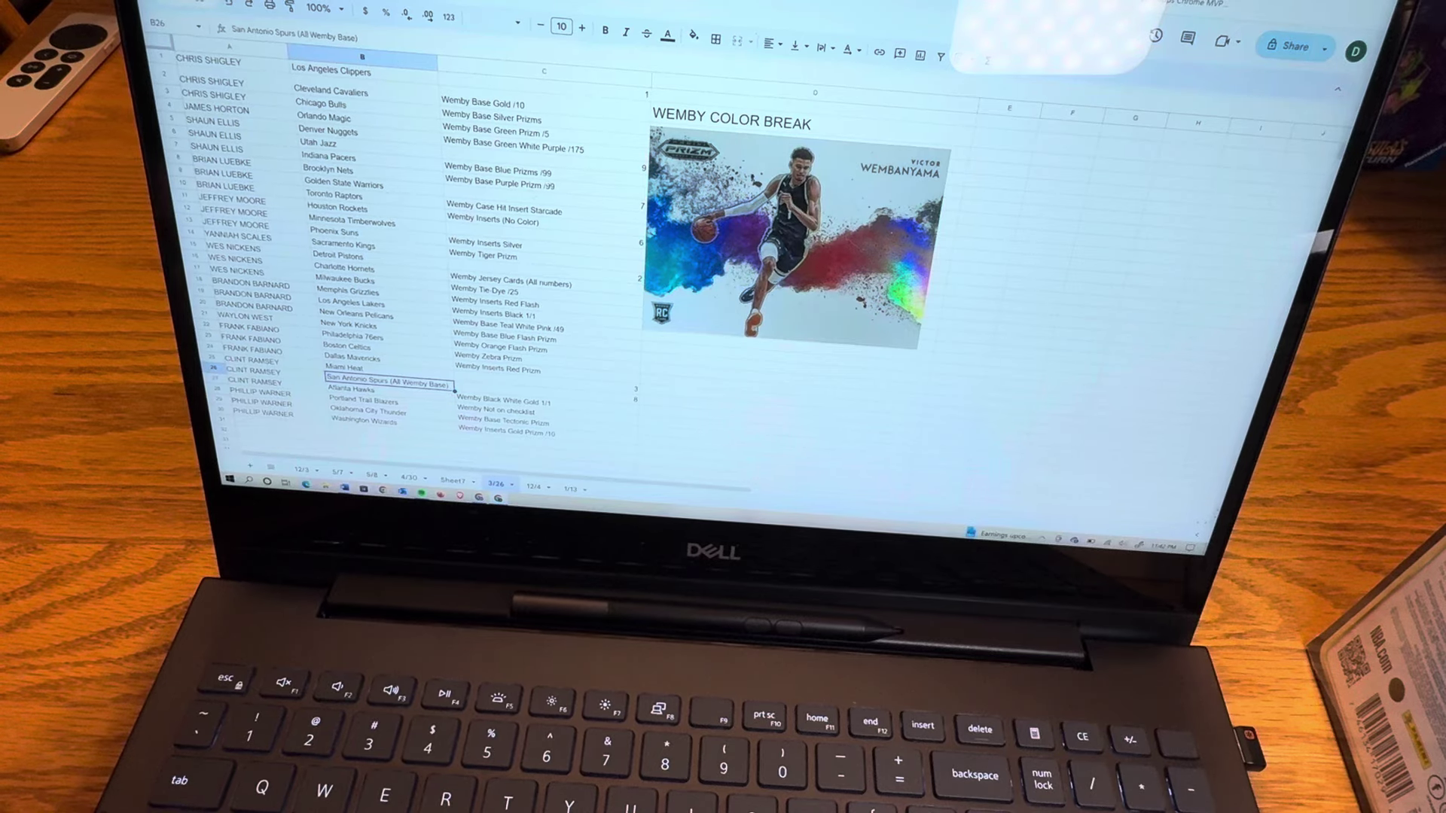
drag(486, 102, 508, 425)
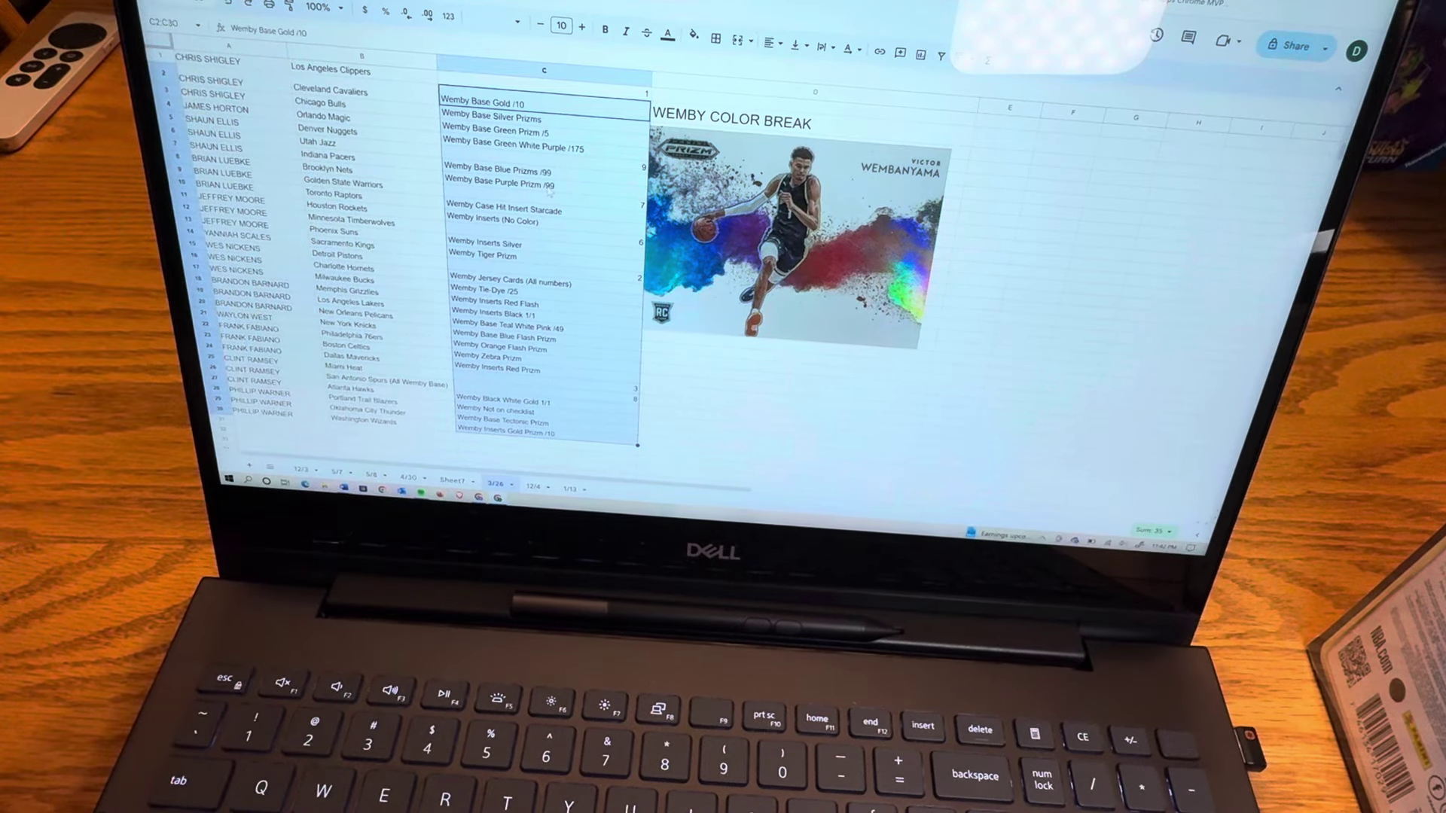
click(338, 195)
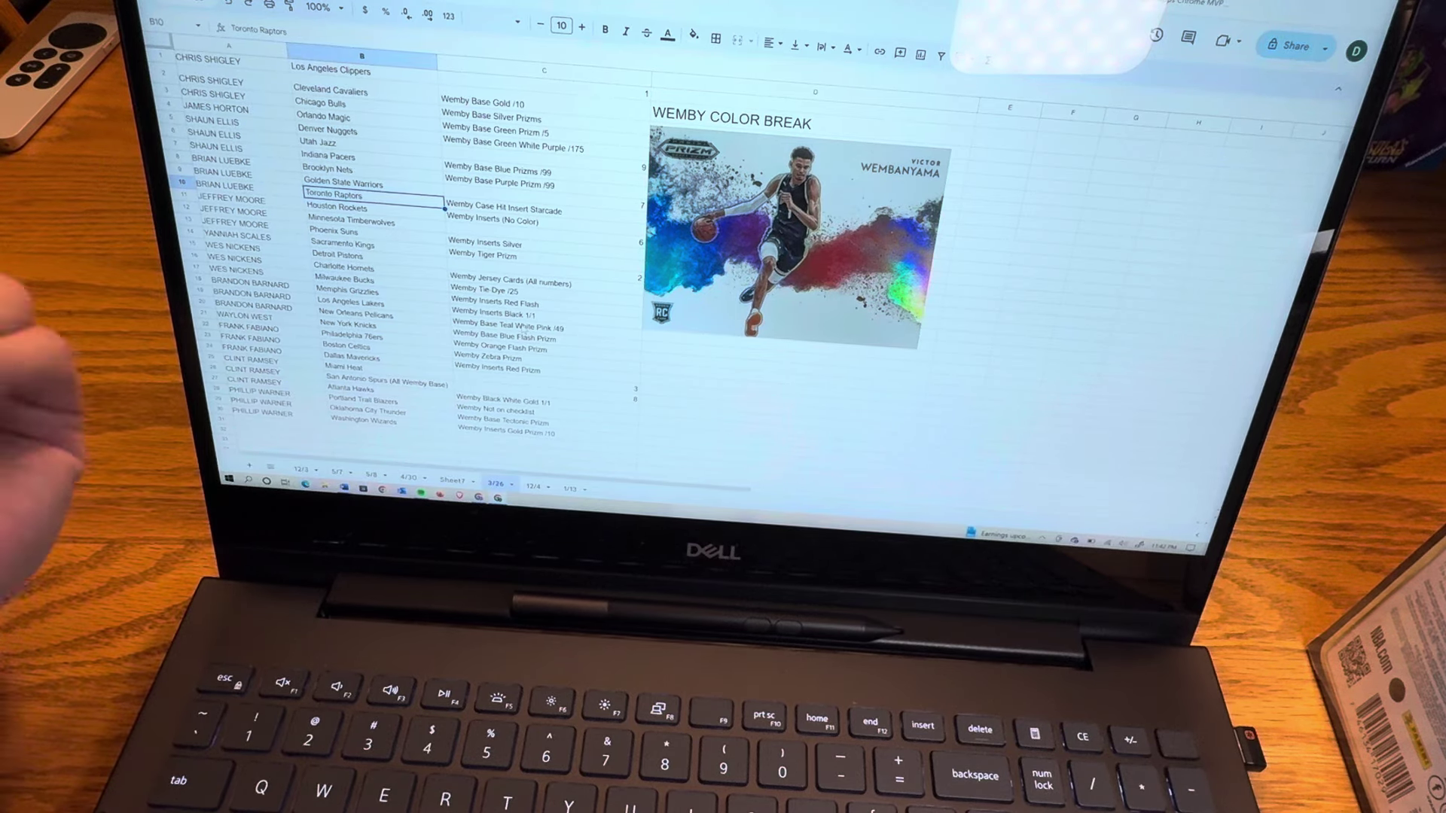
click(356, 346)
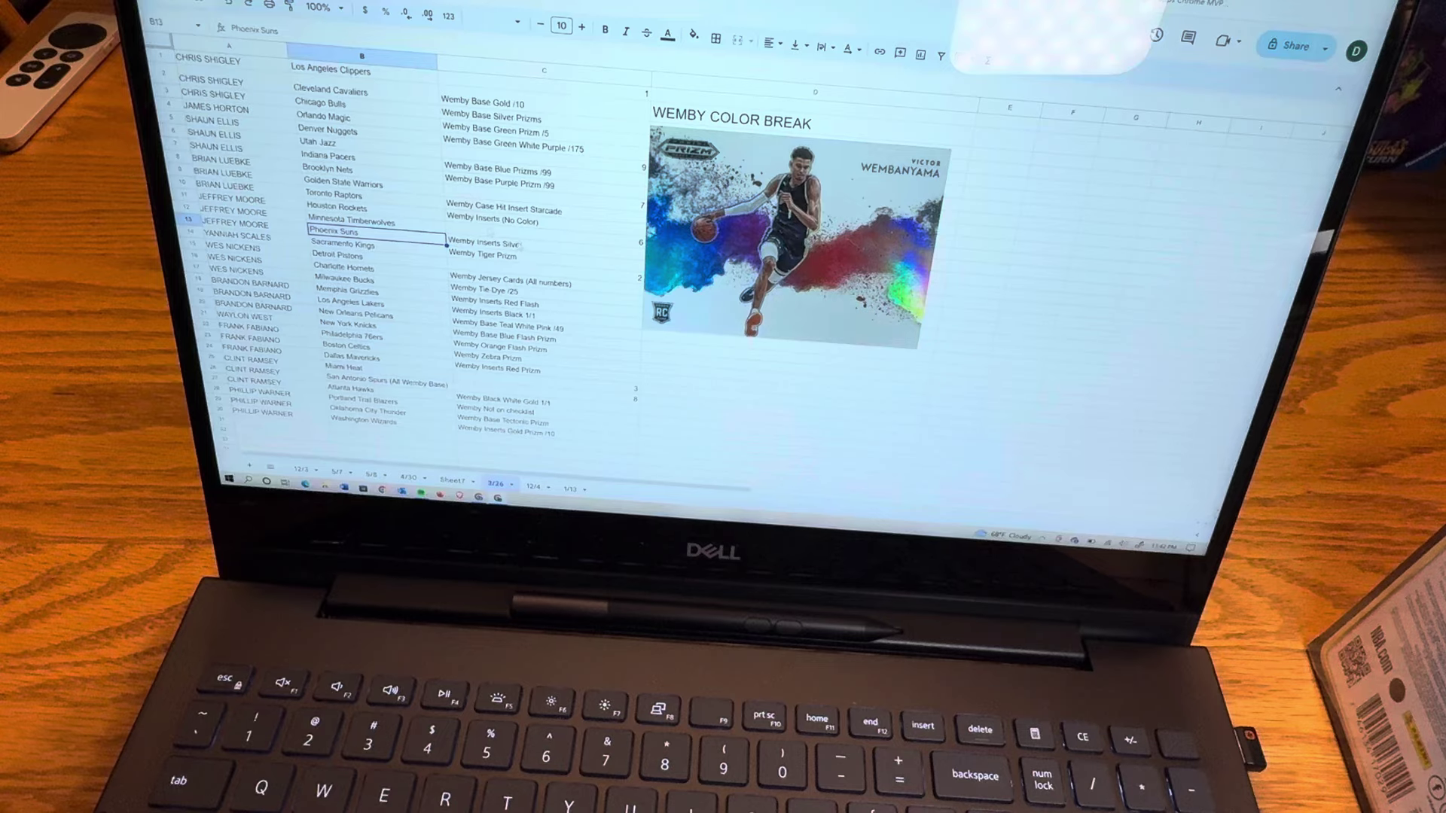
click(518, 245)
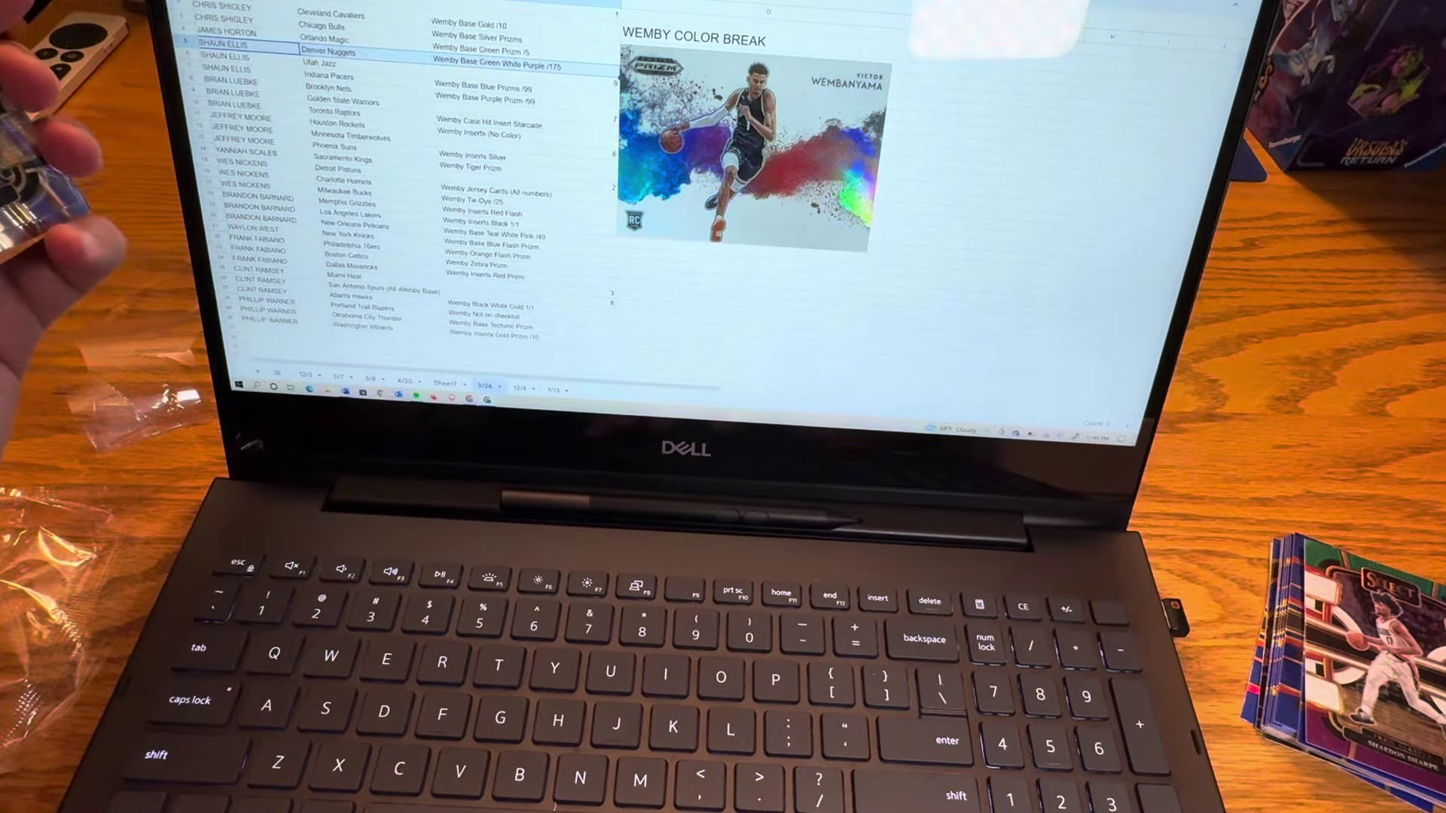
click(269, 311)
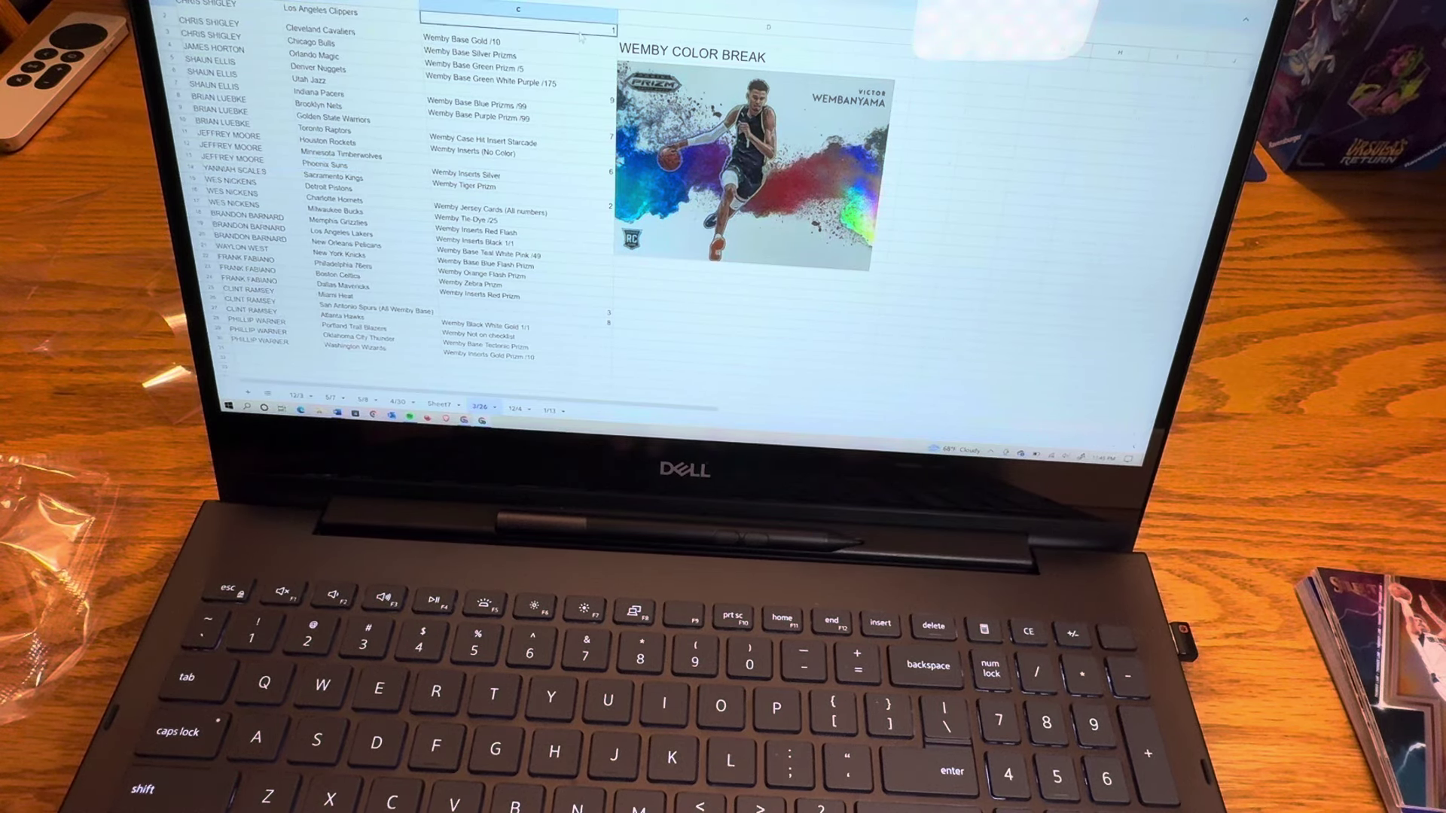
mouse_move(518, 51)
mouse_down()
mouse_move(525, 357)
mouse_move(867, 370)
mouse_up()
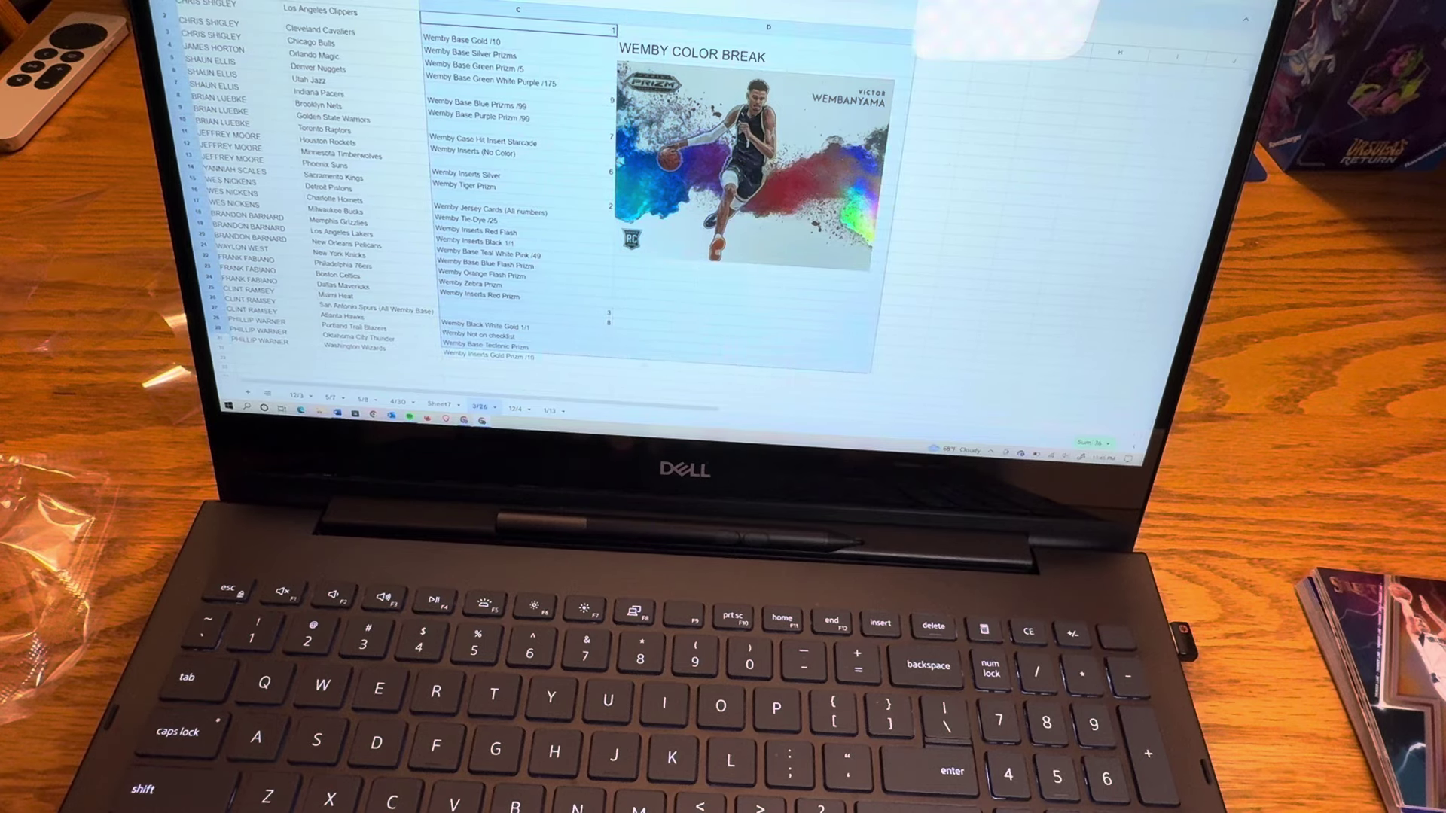
right_click(643, 370)
right_click(475, 96)
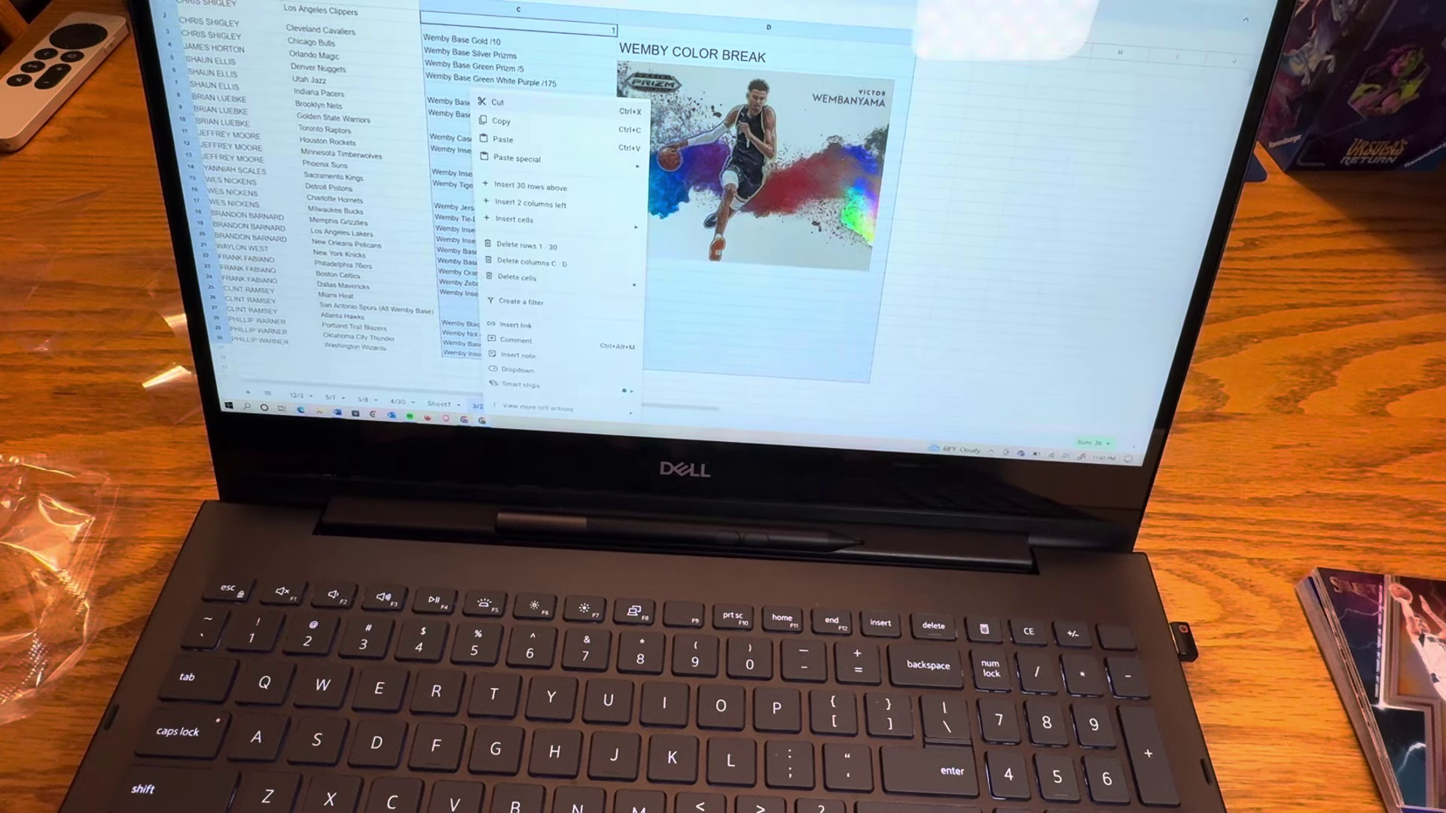
click(340, 81)
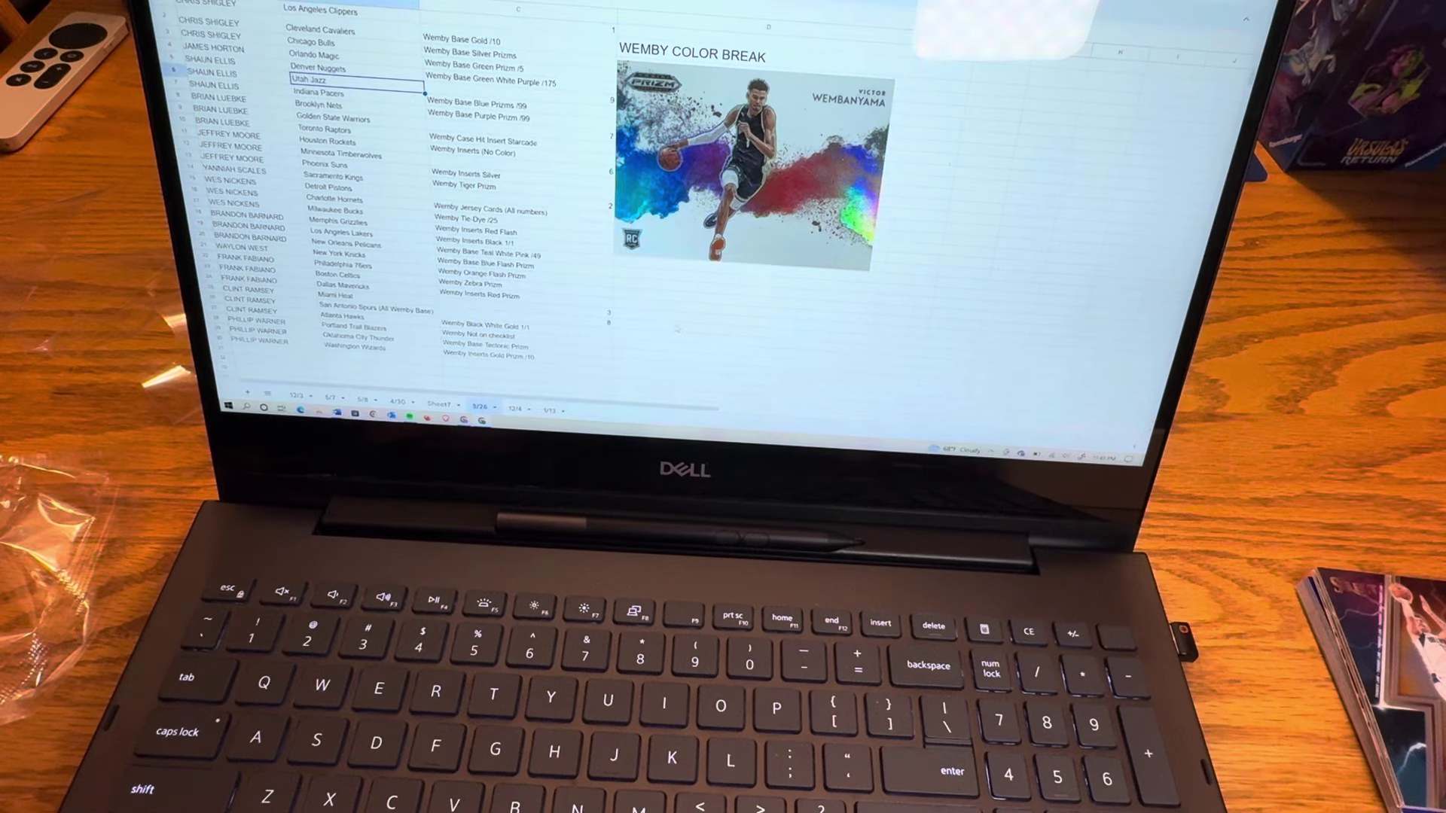